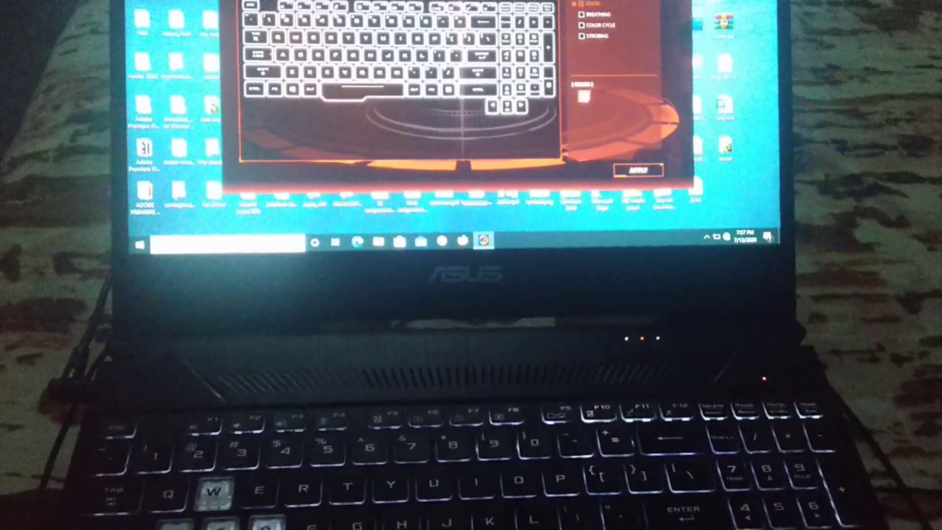
Change the static keyboard colour from white to green via the Color swatch
{"action": "left_click", "coordinate": [589, 100]}
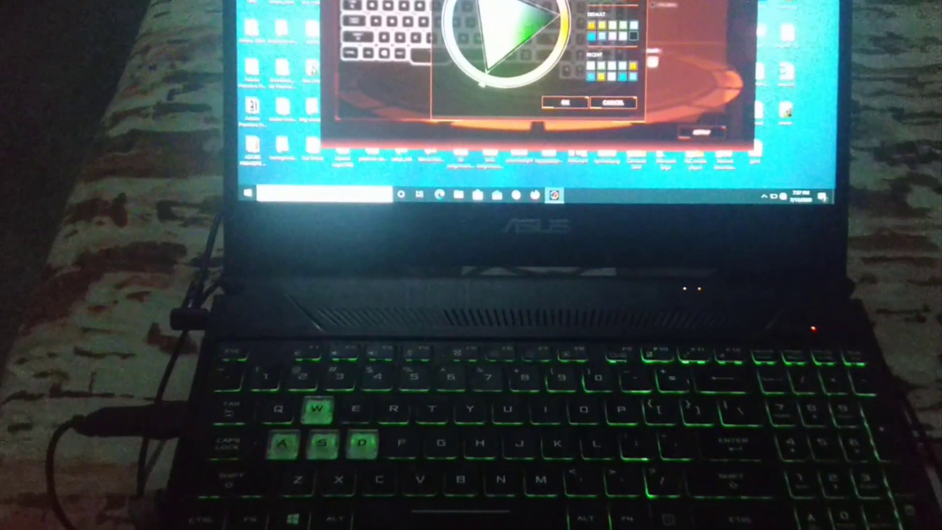
{"action": "key", "text": "Return"}
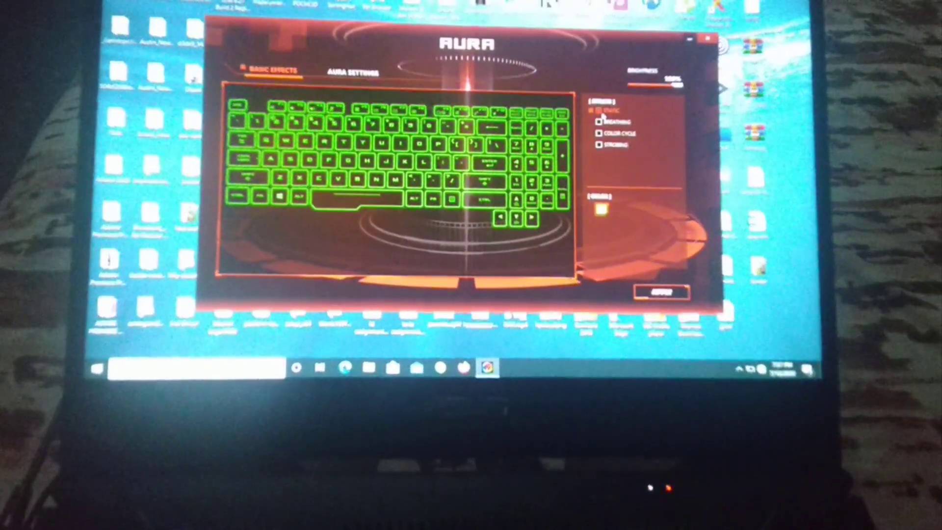
Select Breathing in the Effect list so the keyboard lighting pulses
{"action": "left_click", "coordinate": [608, 136]}
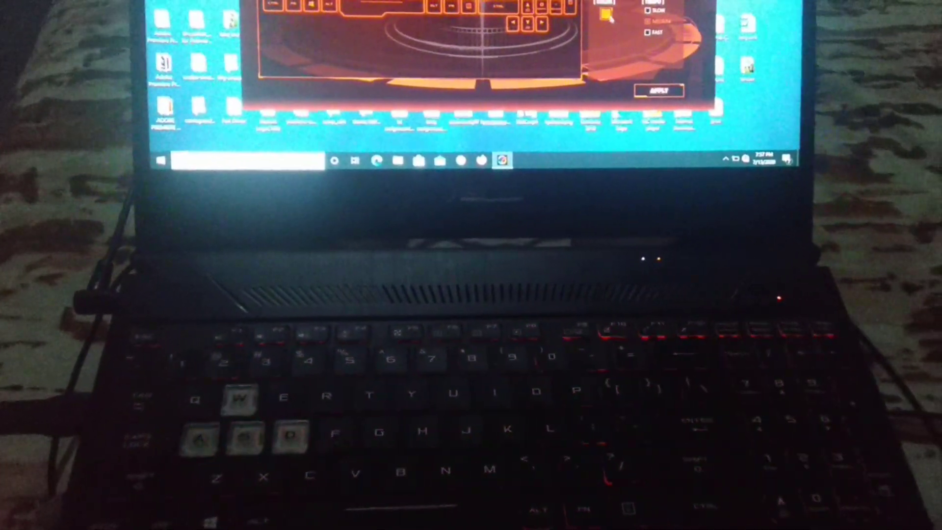
Pick red as the breathing colour and apply it to the keyboard
{"action": "left_click", "coordinate": [622, 10]}
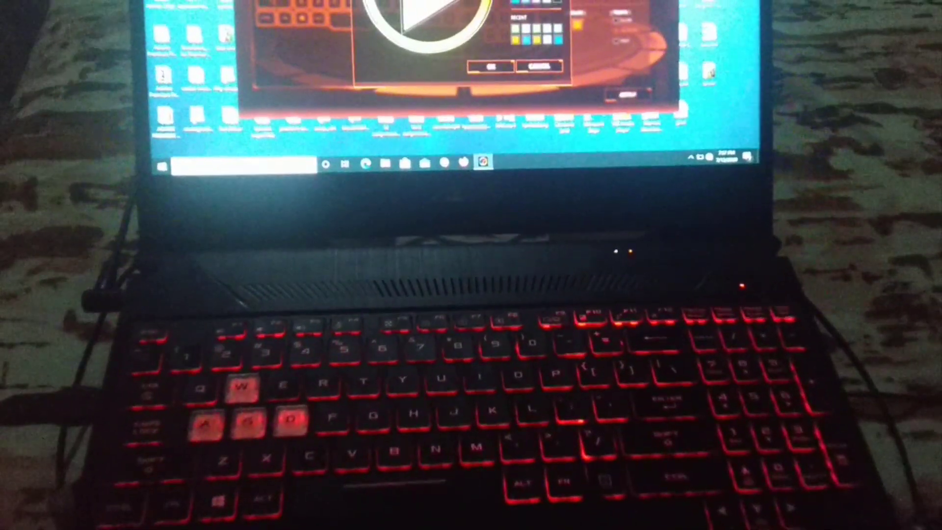
{"action": "left_click", "coordinate": [508, 73]}
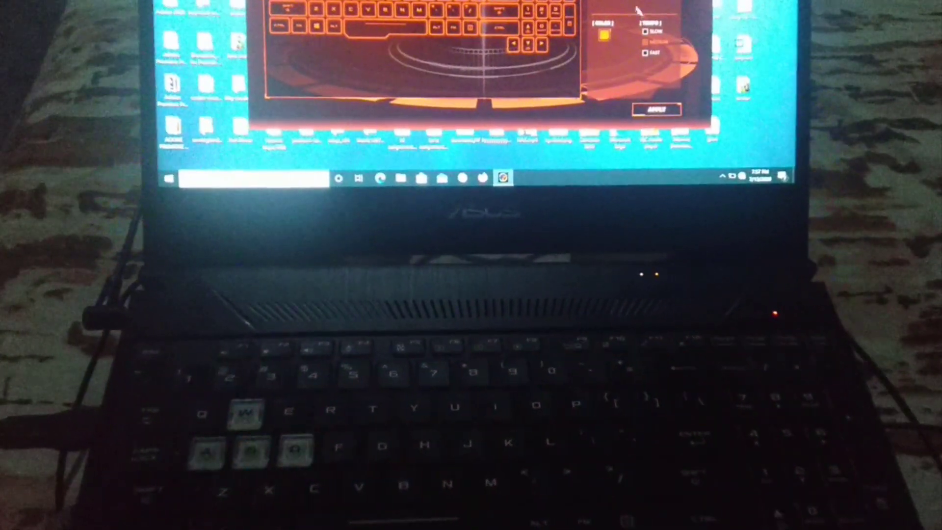
{"action": "left_click", "coordinate": [661, 108]}
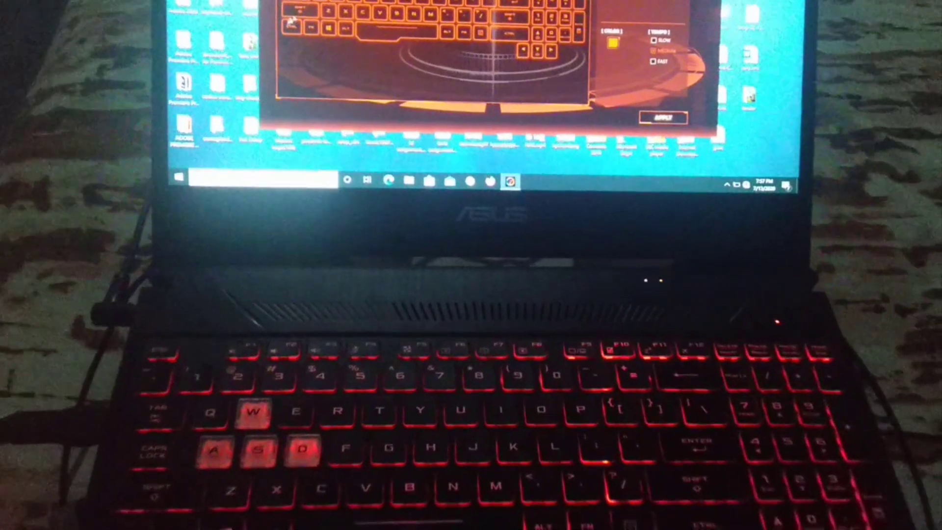